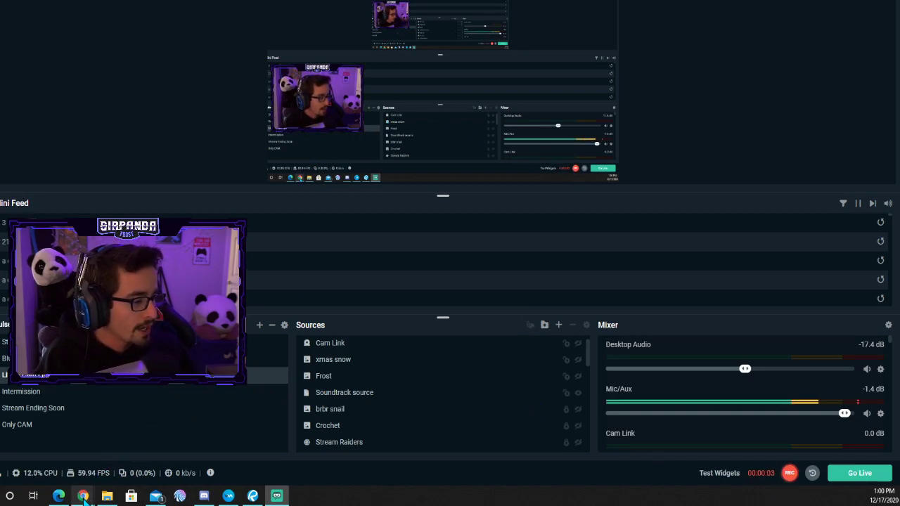
- Switch to the Twitch channel page in Chrome and open the BetterTTV settings from the chat settings
mouse_move(85, 497)
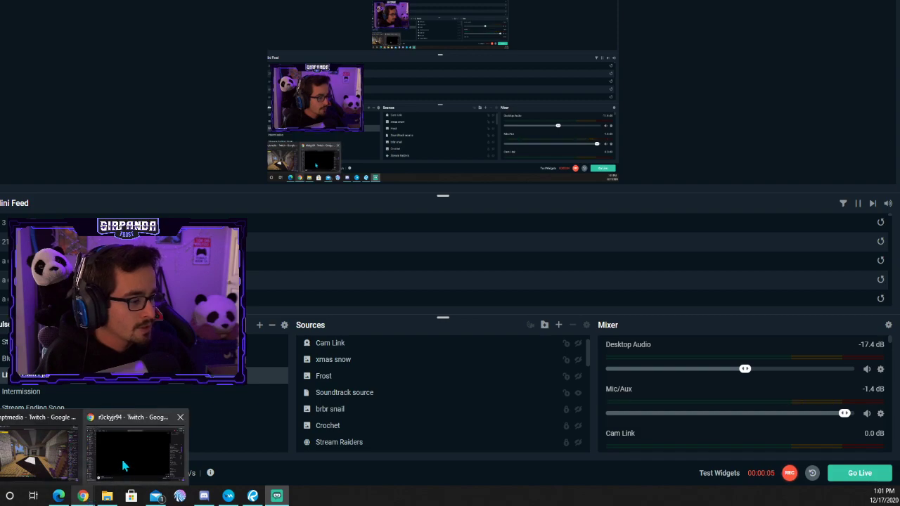
mouse_move(128, 464)
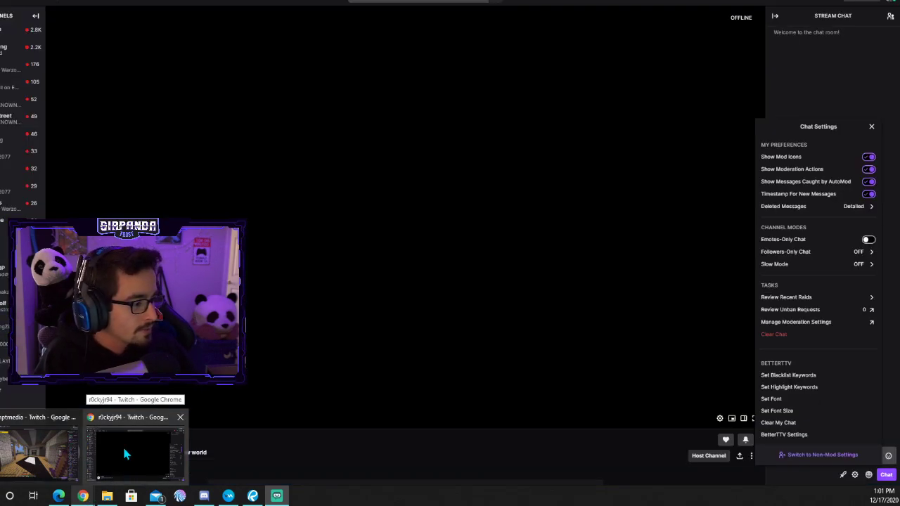
left_click(123, 455)
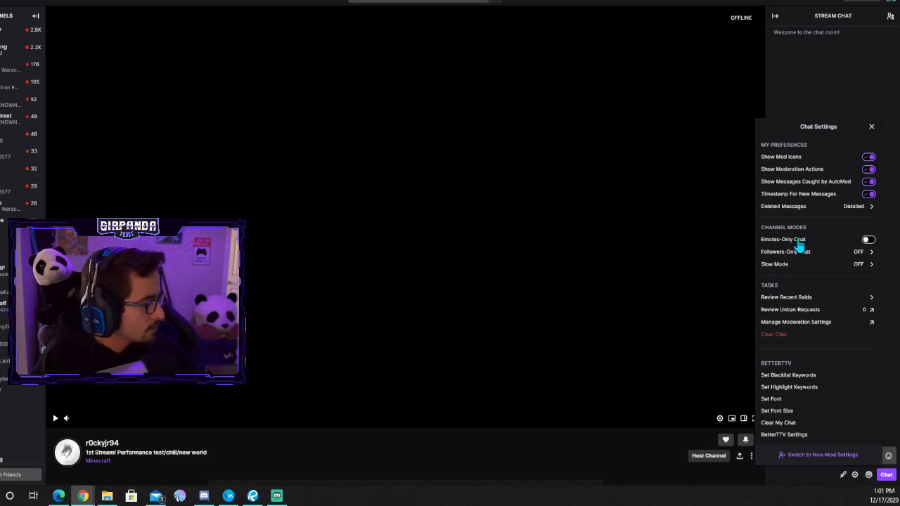
left_click(856, 475)
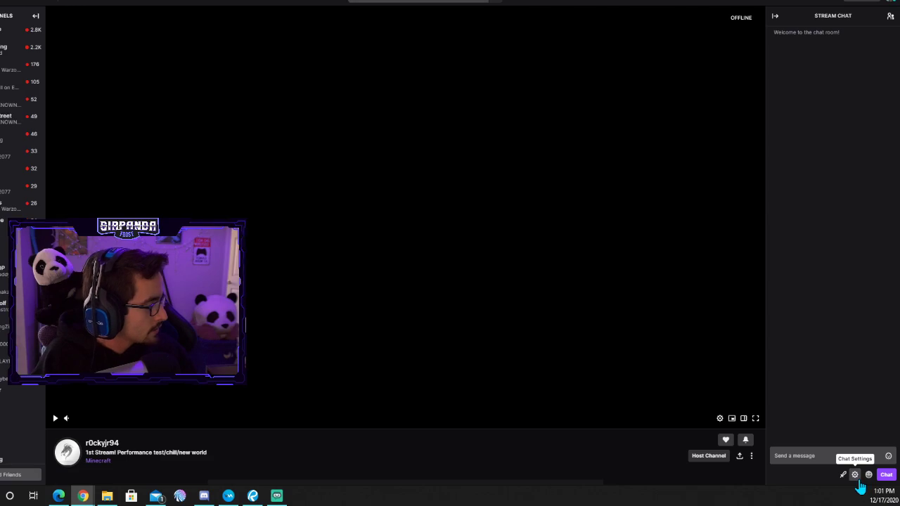
left_click(855, 475)
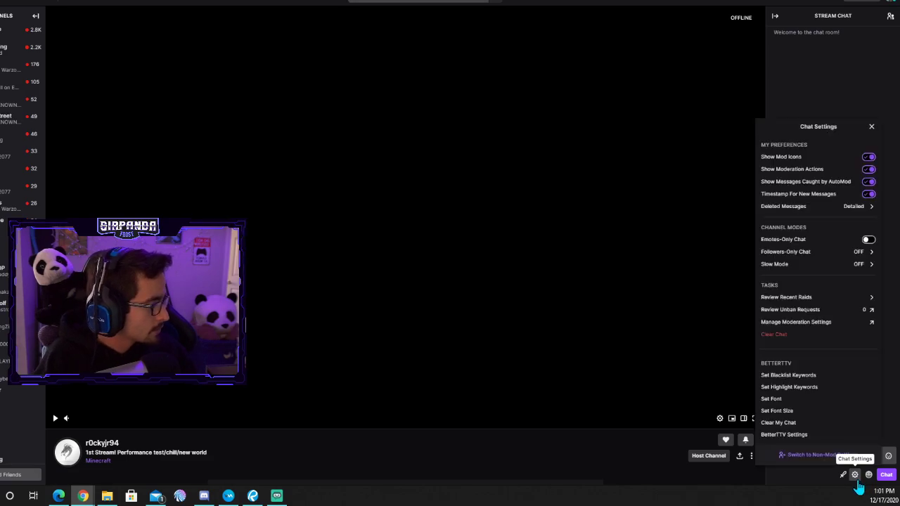
left_click(798, 436)
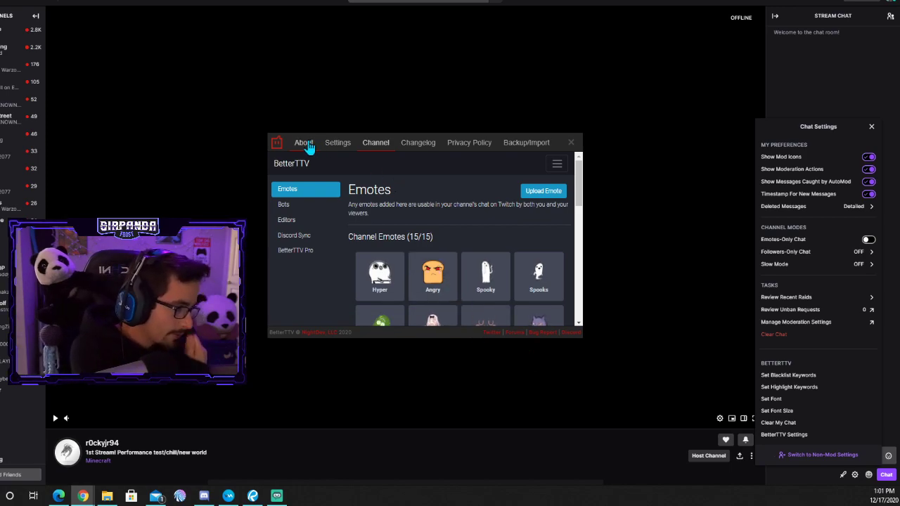
- Examine the channel emotes and shared emotes listed in the BetterTTV channel dashboard
left_click(336, 143)
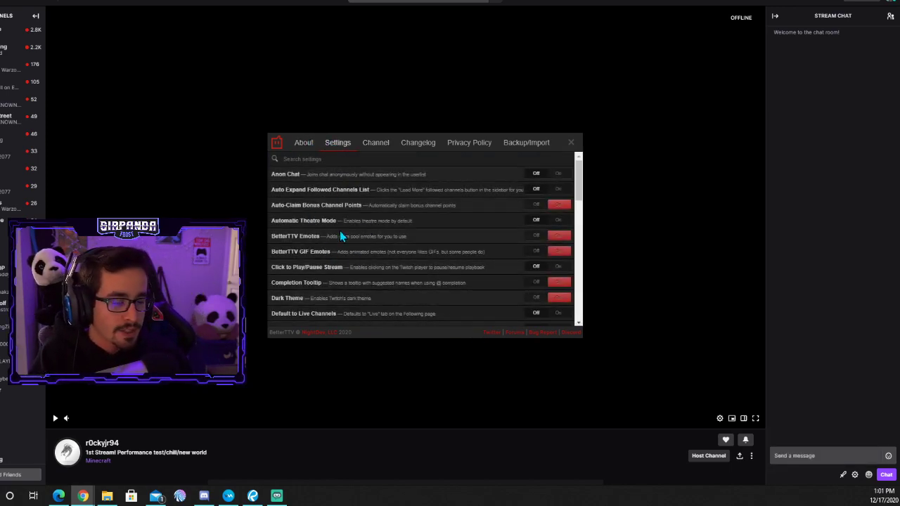
left_click(375, 145)
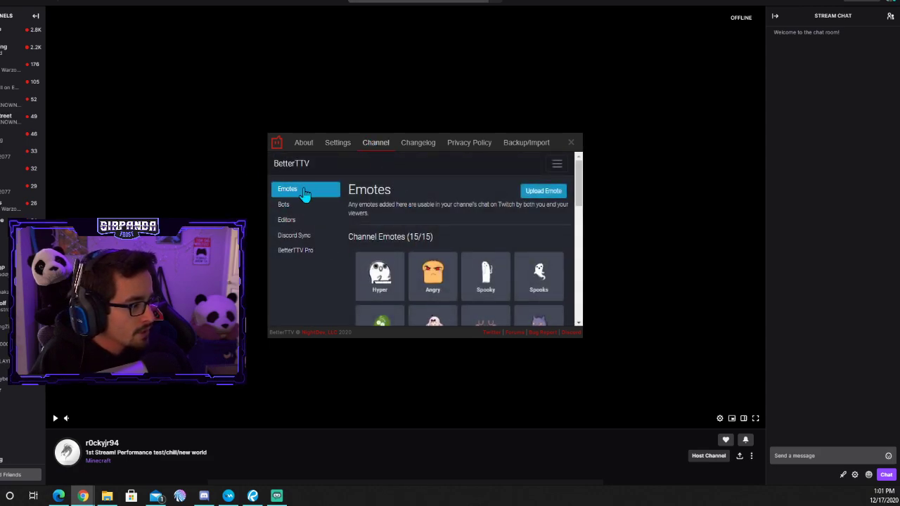
scroll(411, 247, "down", 5)
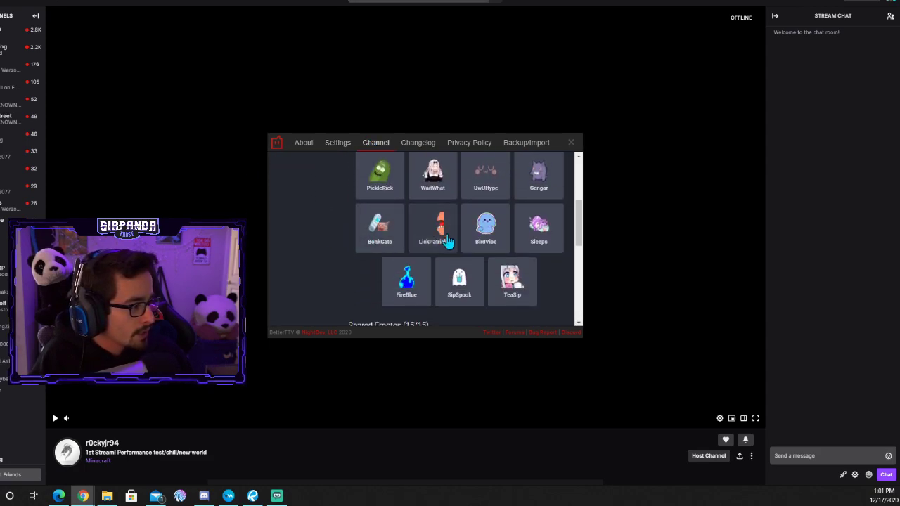
scroll(375, 238, "up", 5)
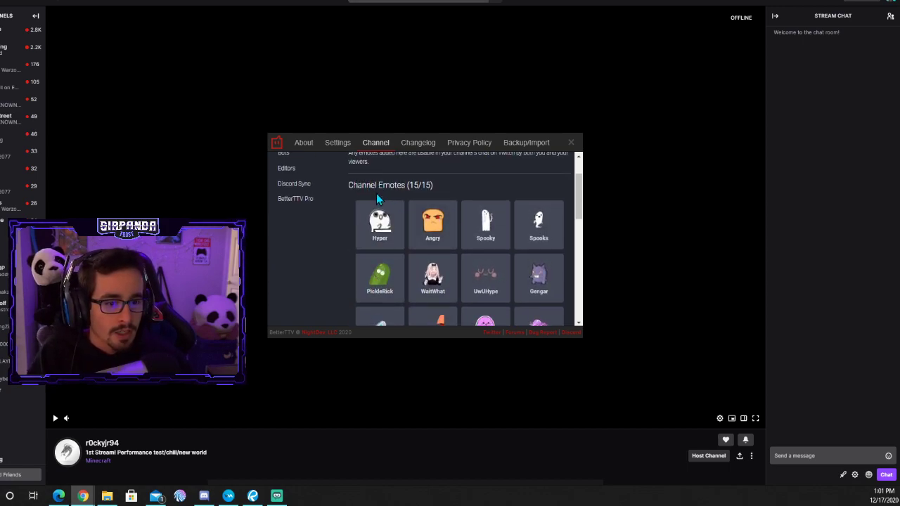
scroll(449, 235, "up", 1)
scroll(451, 237, "up", 2)
scroll(495, 201, "down", 6)
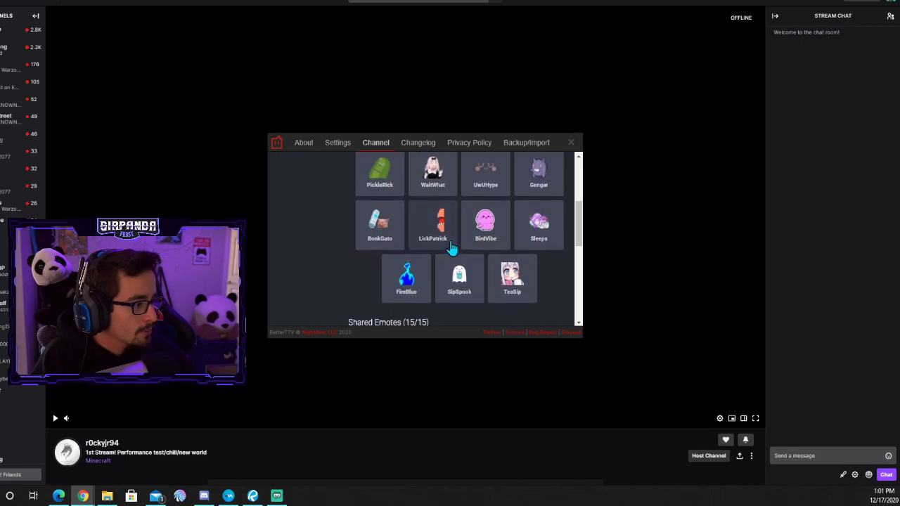
scroll(373, 247, "up", 3)
scroll(454, 251, "down", 4)
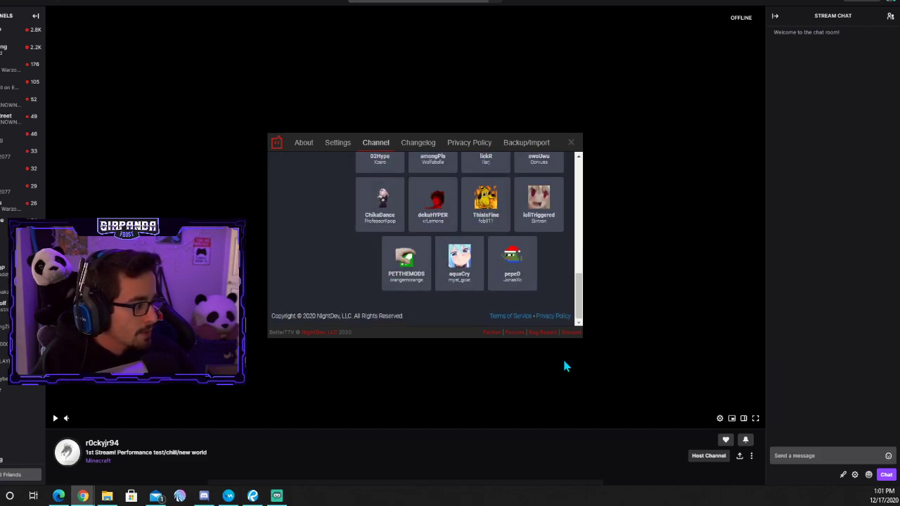
scroll(358, 277, "up", 3)
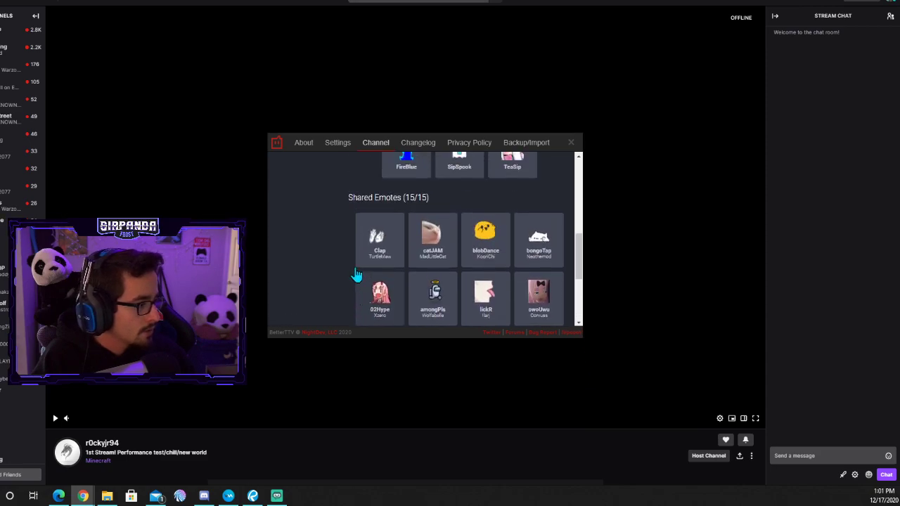
scroll(287, 273, "down", 2)
scroll(333, 277, "up", 3)
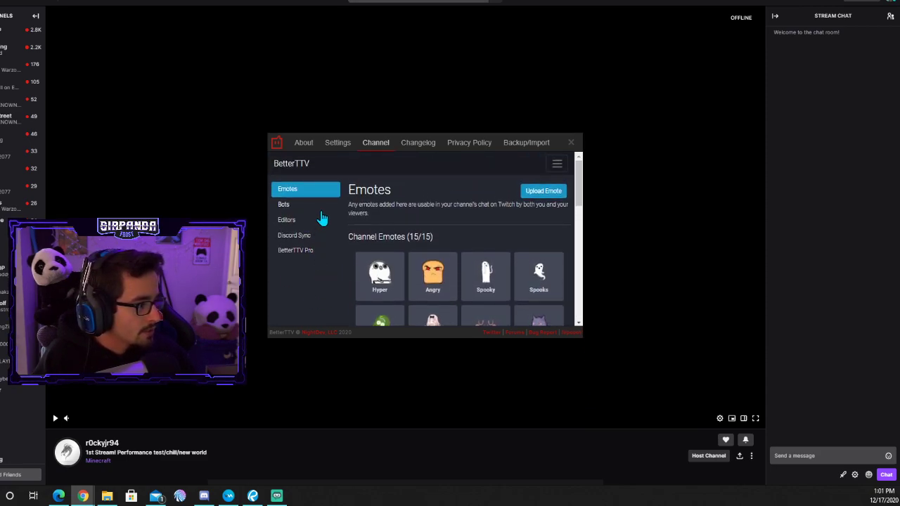
- Check the channel accounts available in the BetterTTV navigation and open the emote library
left_click(556, 168)
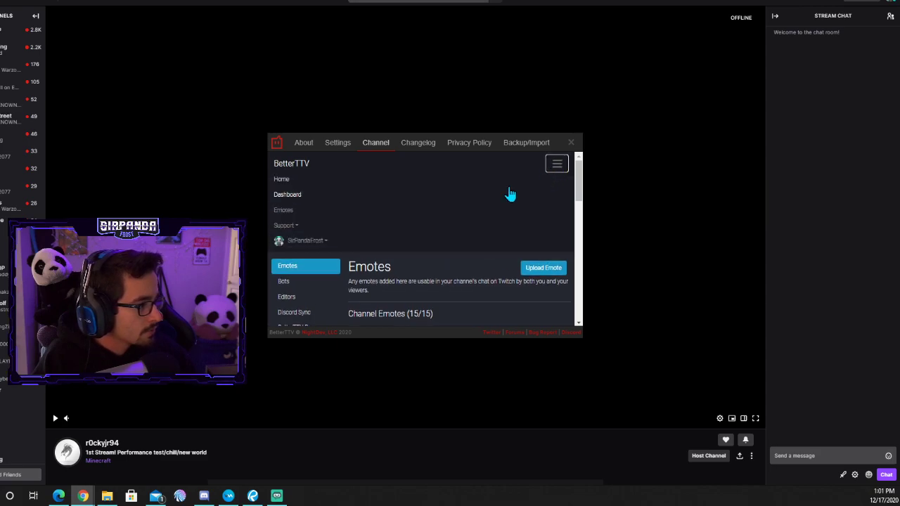
left_click(313, 242)
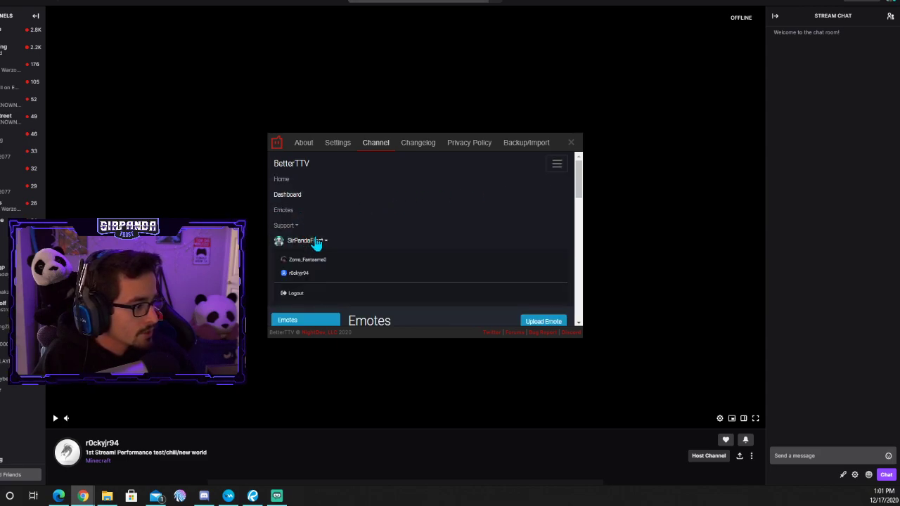
left_click(307, 241)
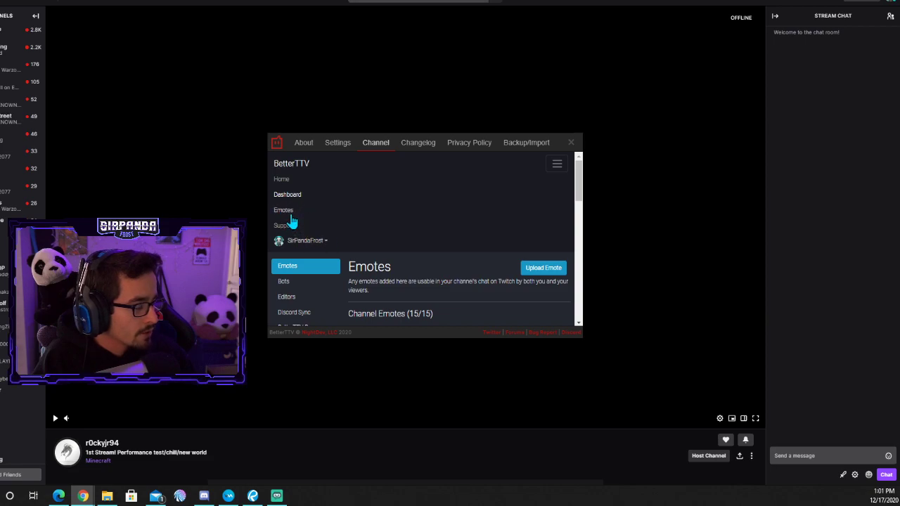
left_click(288, 212)
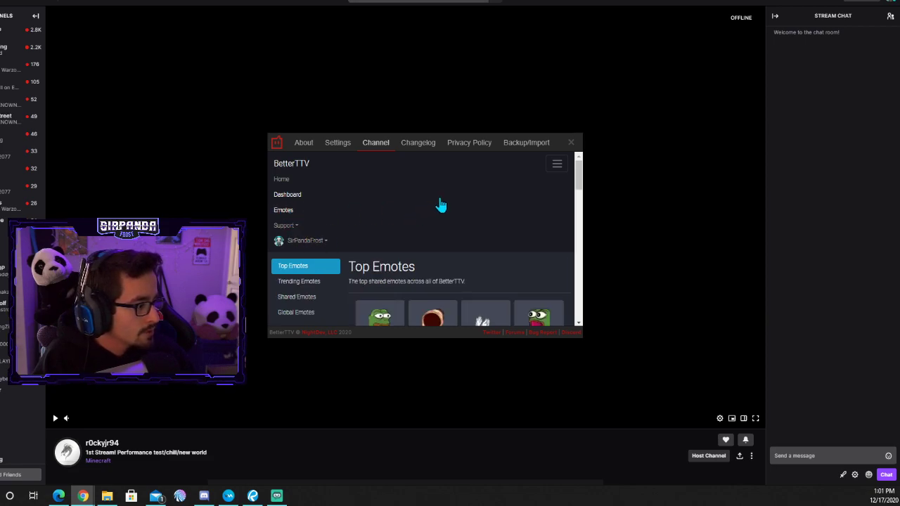
- Browse the Top Emotes and Trending Emotes lists in the emote library
scroll(422, 217, "down", 3)
scroll(435, 239, "down", 4)
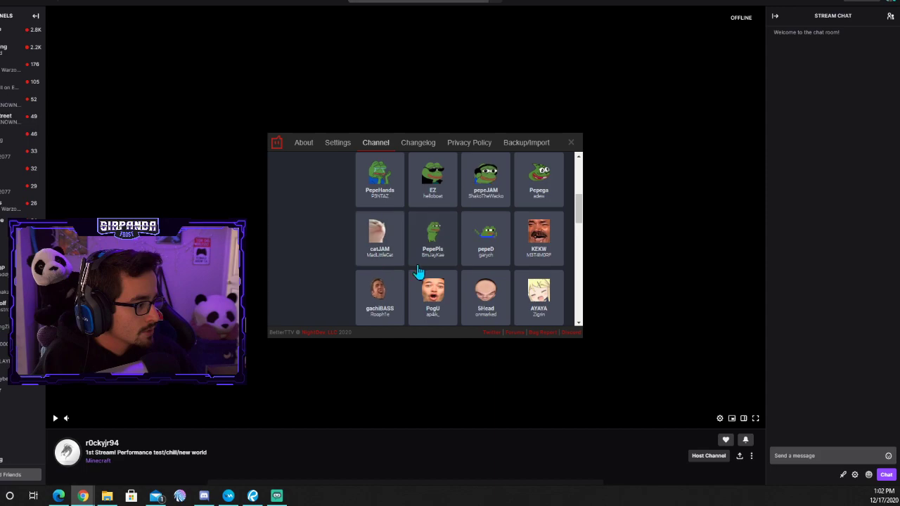
scroll(415, 260, "up", 8)
scroll(410, 234, "down", 3)
scroll(305, 183, "up", 3)
left_click(305, 230)
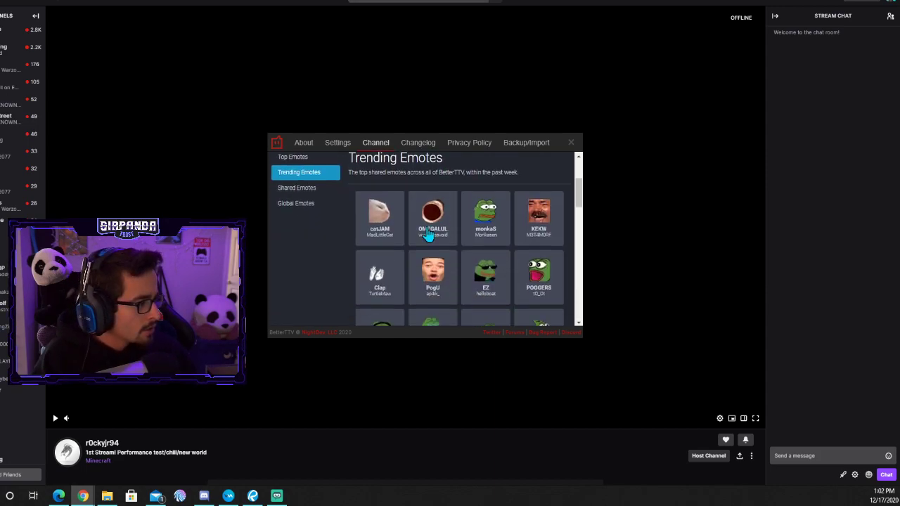
scroll(416, 226, "down", 3)
scroll(313, 231, "up", 3)
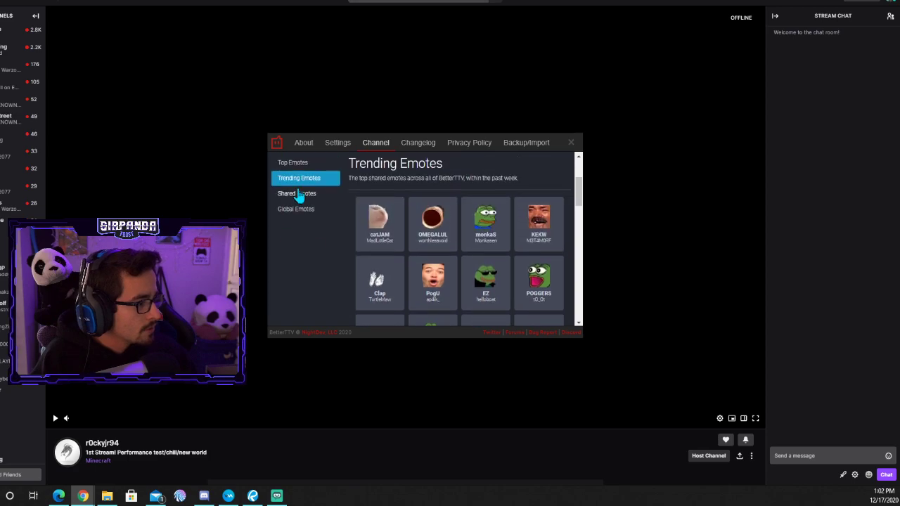
- Search the Shared Emotes for "pokemon" and look through the matching emotes
left_click(298, 194)
scroll(514, 221, "up", 2)
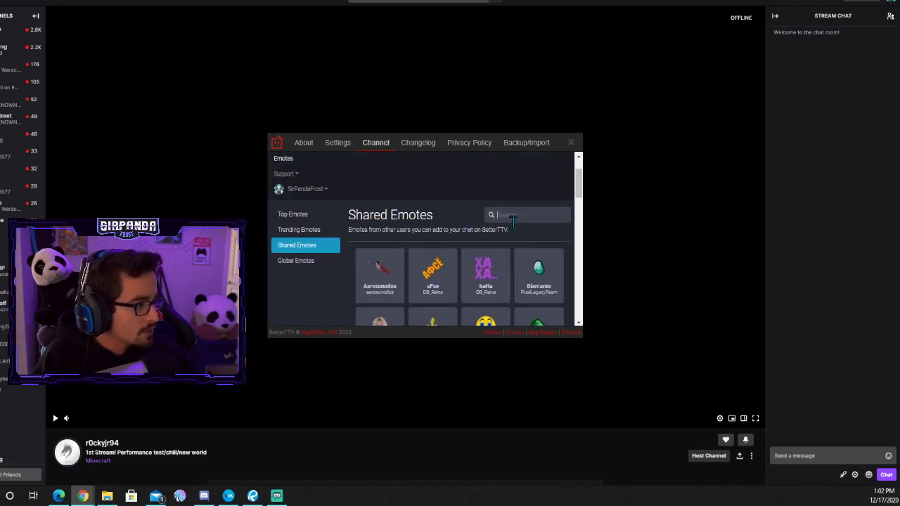
left_click(514, 220)
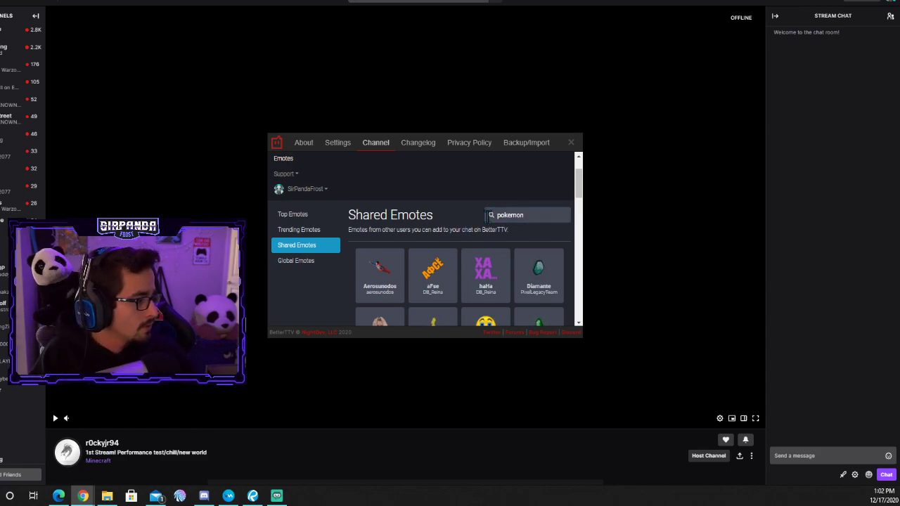
left_click(497, 215)
key("Return")
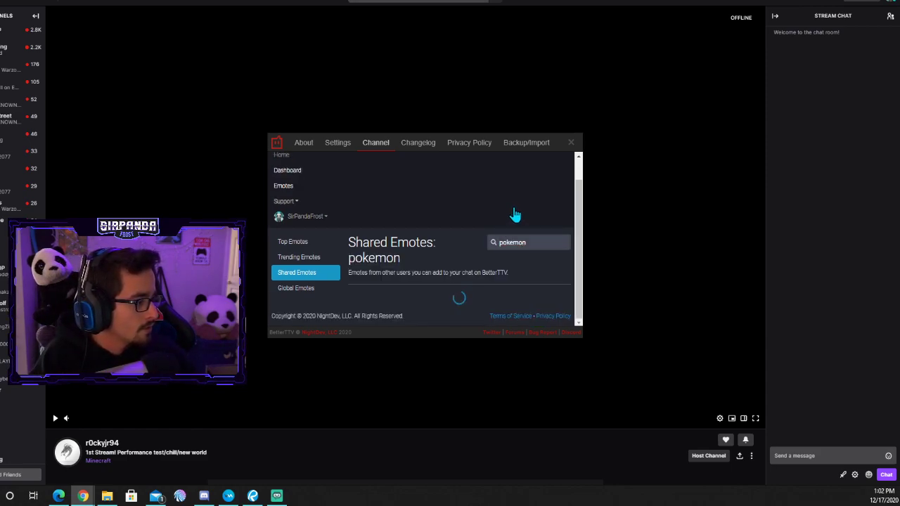
scroll(514, 214, "down", 3)
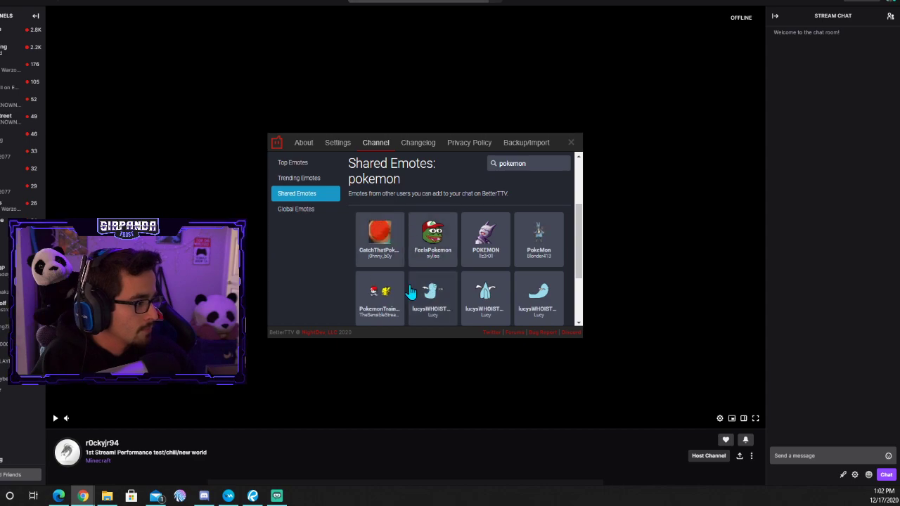
scroll(411, 292, "down", 2)
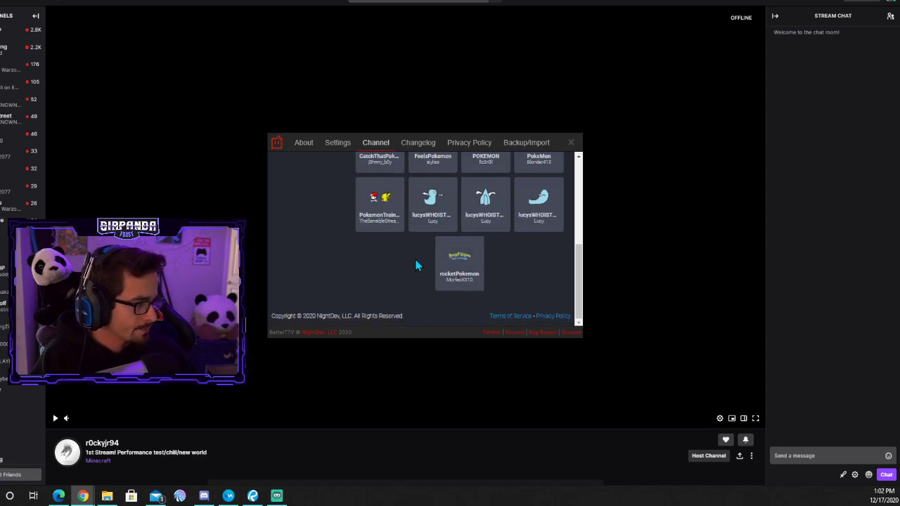
scroll(411, 263, "up", 5)
- Look through the Global Emotes list and return to browsing the Trending Emotes
left_click(306, 219)
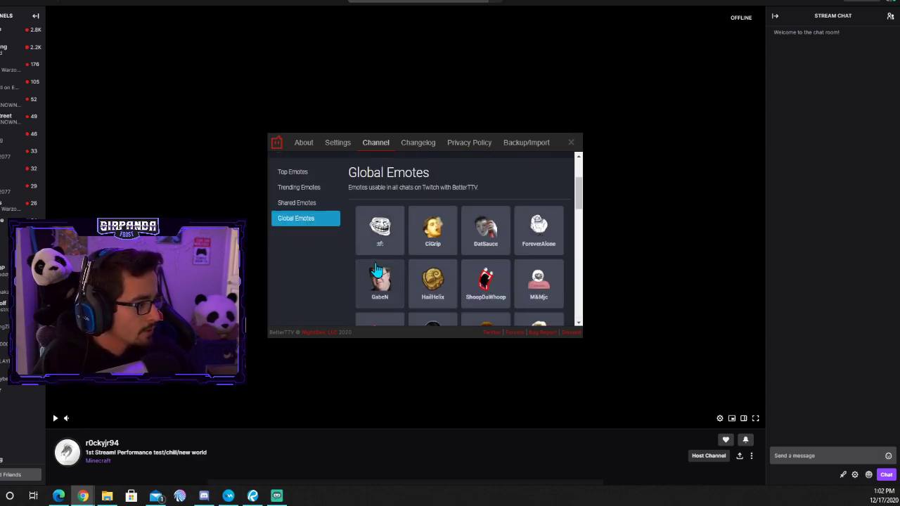
scroll(471, 276, "down", 2)
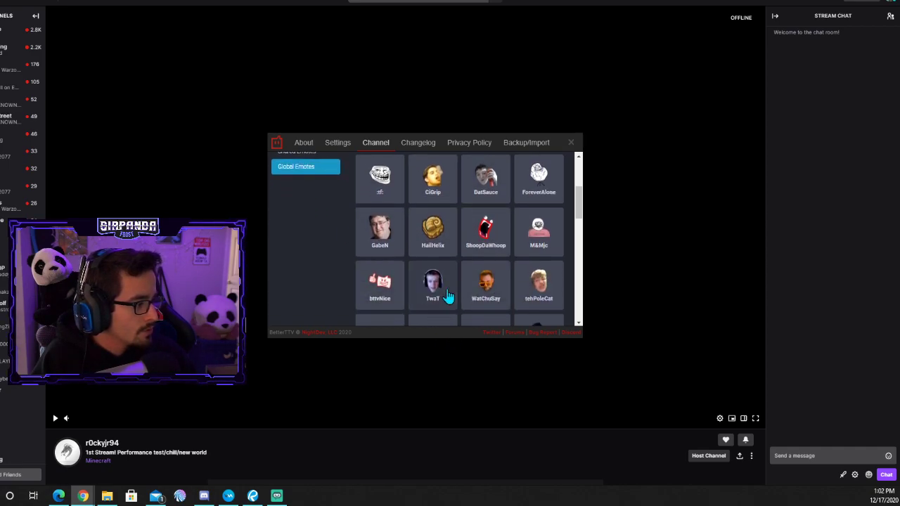
scroll(337, 273, "up", 5)
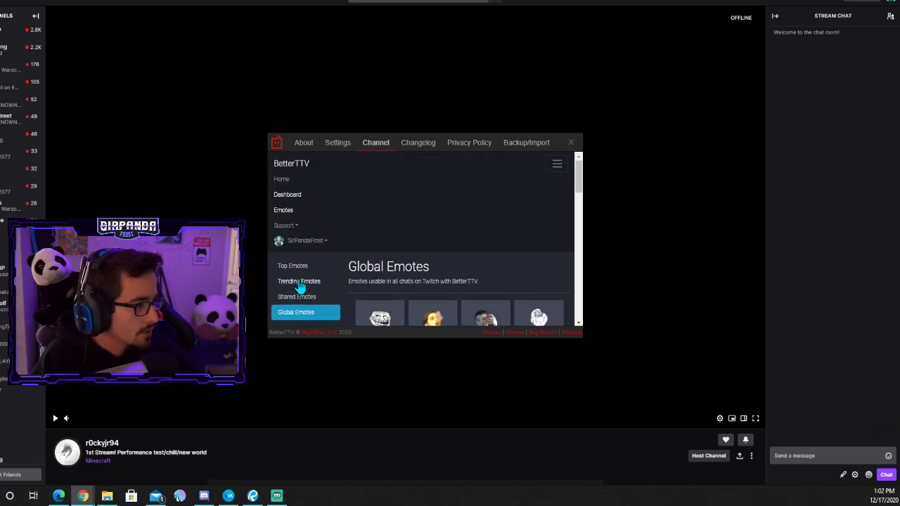
left_click(292, 266)
left_click(299, 281)
scroll(392, 265, "down", 3)
scroll(393, 265, "down", 6)
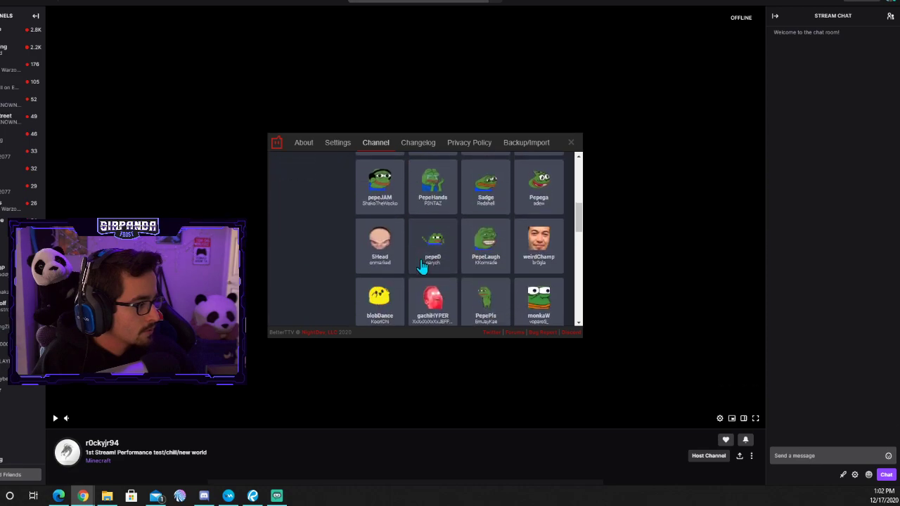
scroll(420, 292, "up", 8)
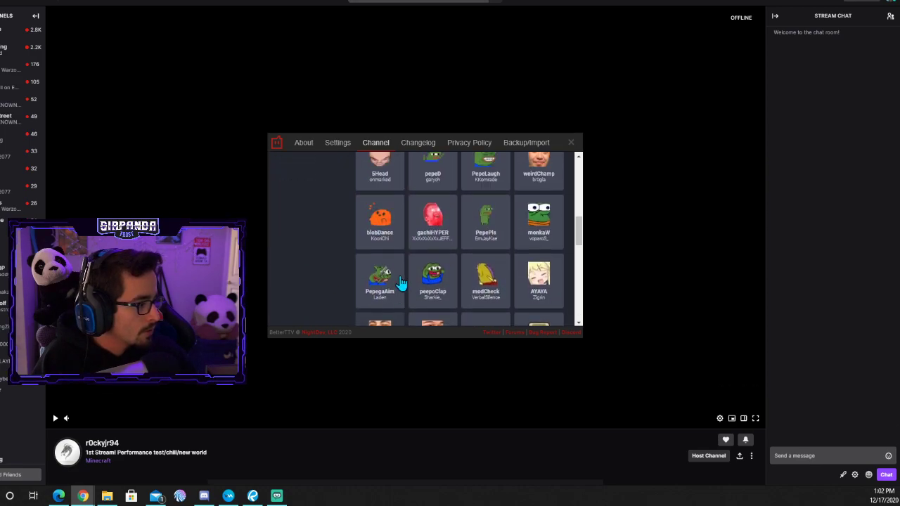
- Open the catJAM emote's details and examine the option for removing it from the channel
left_click(382, 235)
scroll(343, 223, "down", 2)
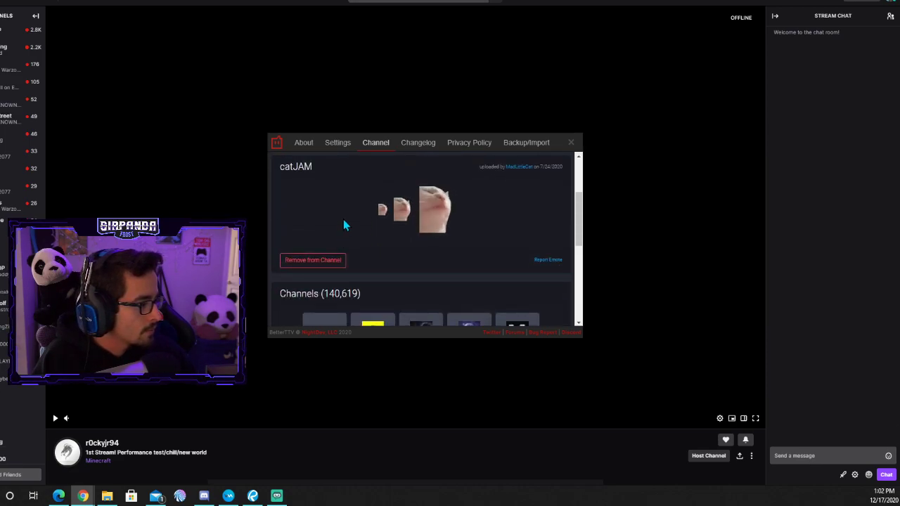
scroll(321, 267, "up", 1)
scroll(334, 249, "down", 1)
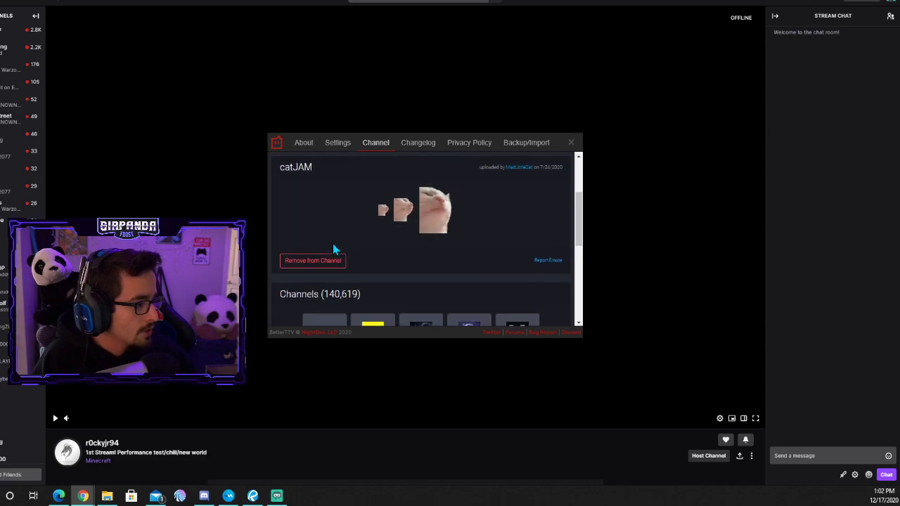
left_click(306, 274)
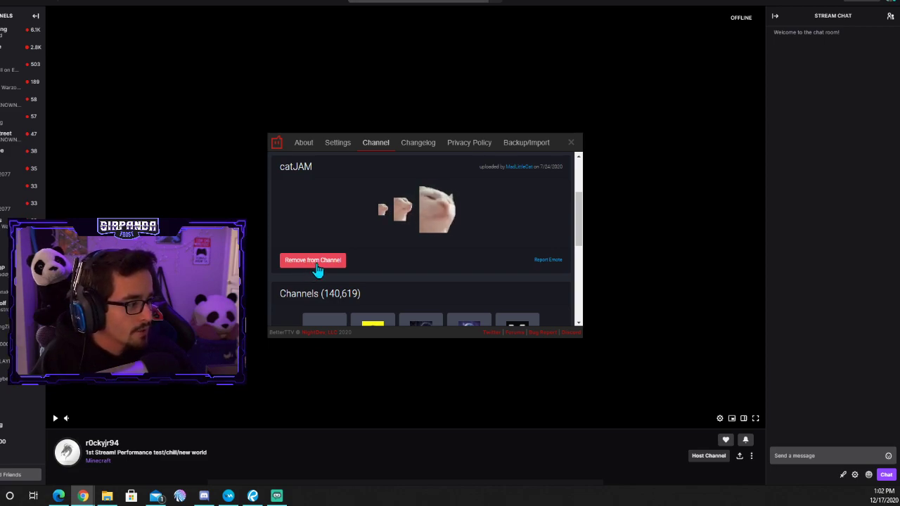
left_click(328, 261)
scroll(393, 249, "up", 2)
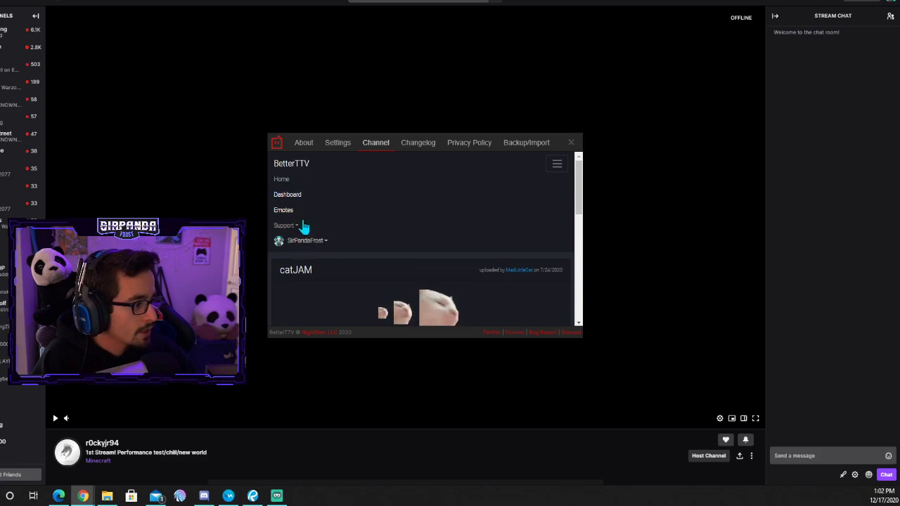
- Visit the BetterTTV home page and return to the channel's emote dashboard
left_click(281, 180)
scroll(424, 248, "down", 2)
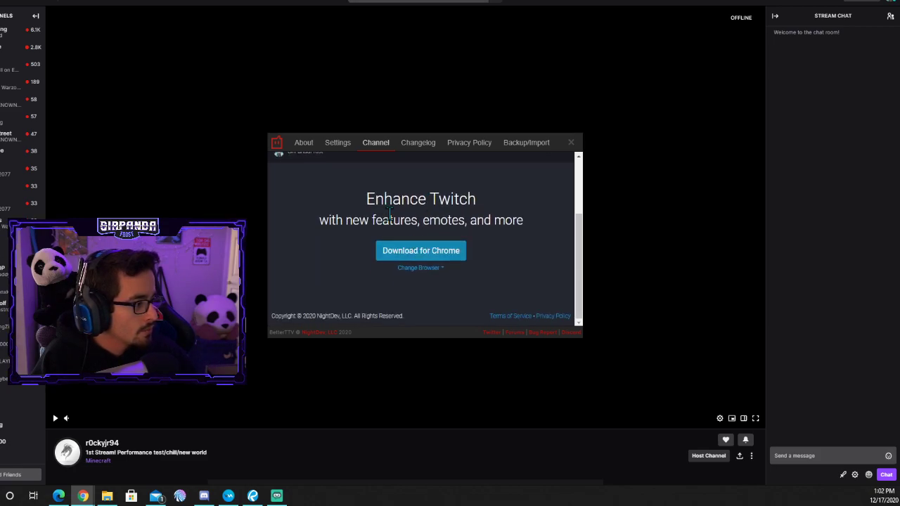
left_click(343, 144)
left_click(374, 144)
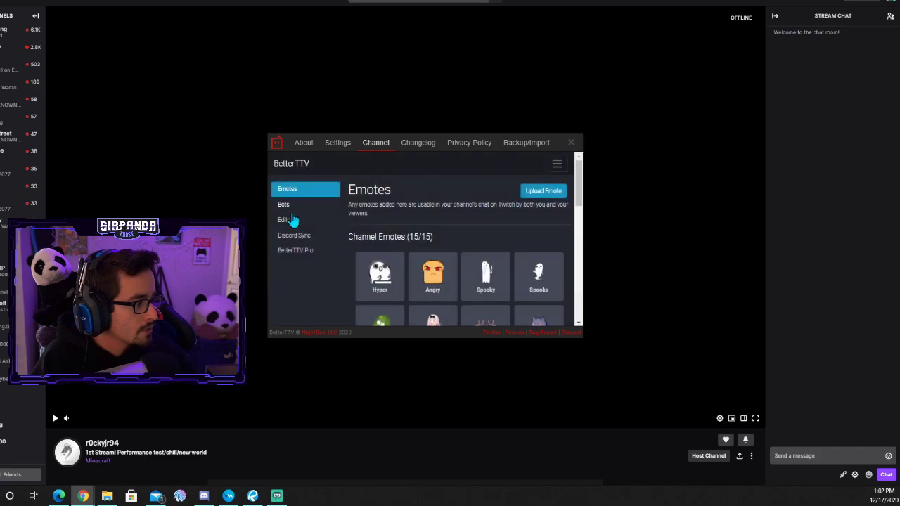
left_click(380, 145)
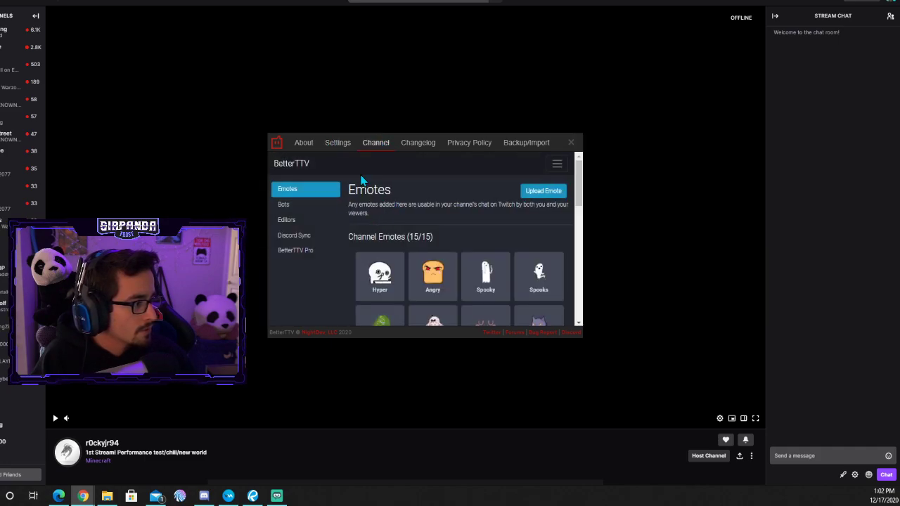
- Find the bongoTap emote among the channel's shared emotes and open its details
scroll(368, 269, "down", 5)
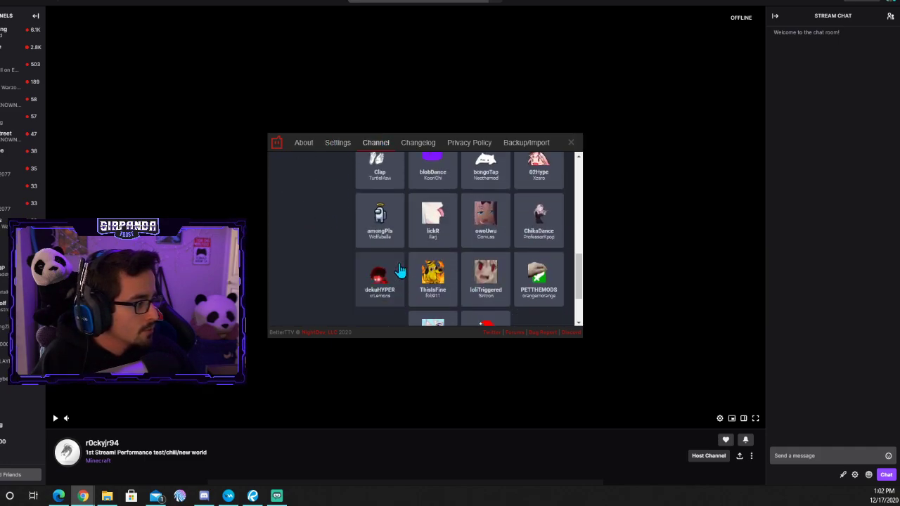
scroll(397, 232, "up", 2)
left_click(482, 264)
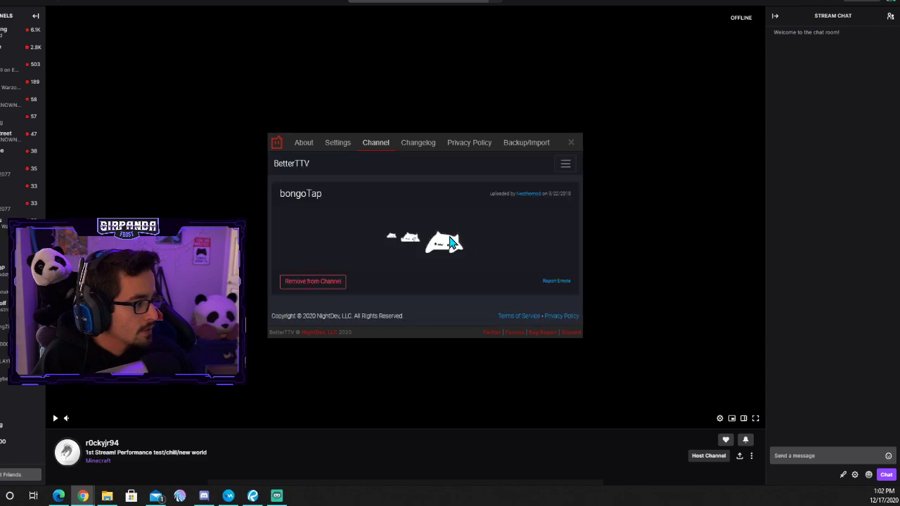
- Return to the channel's emote dashboard and review its Channel Emotes and Shared Emotes
left_click(379, 144)
scroll(422, 253, "down", 5)
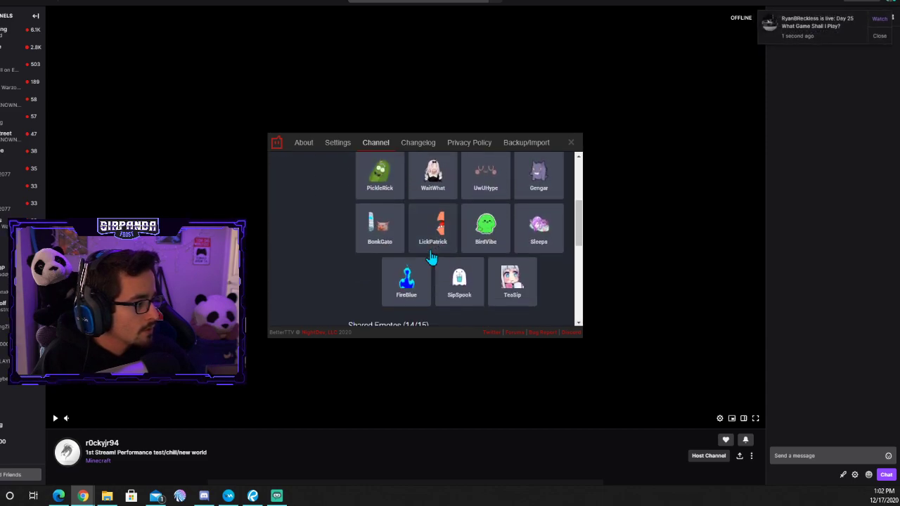
scroll(397, 274, "down", 2)
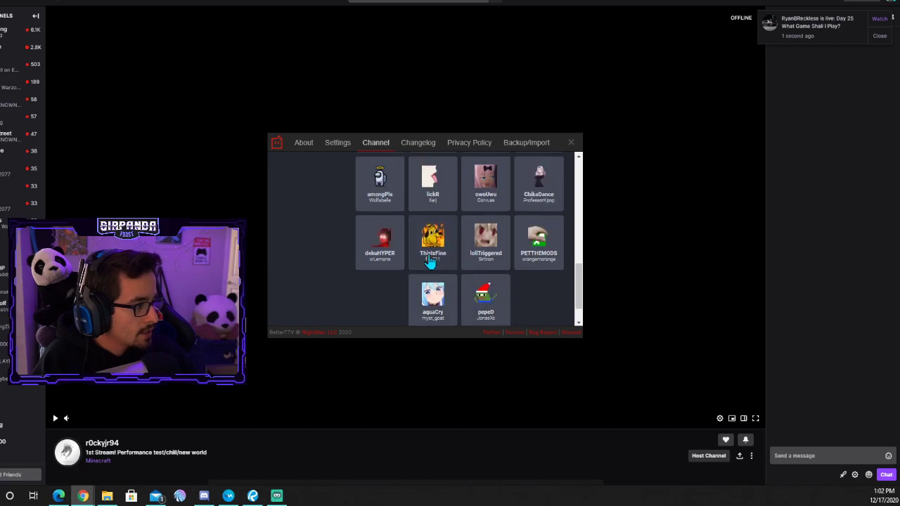
scroll(436, 267, "up", 4)
scroll(459, 280, "up", 5)
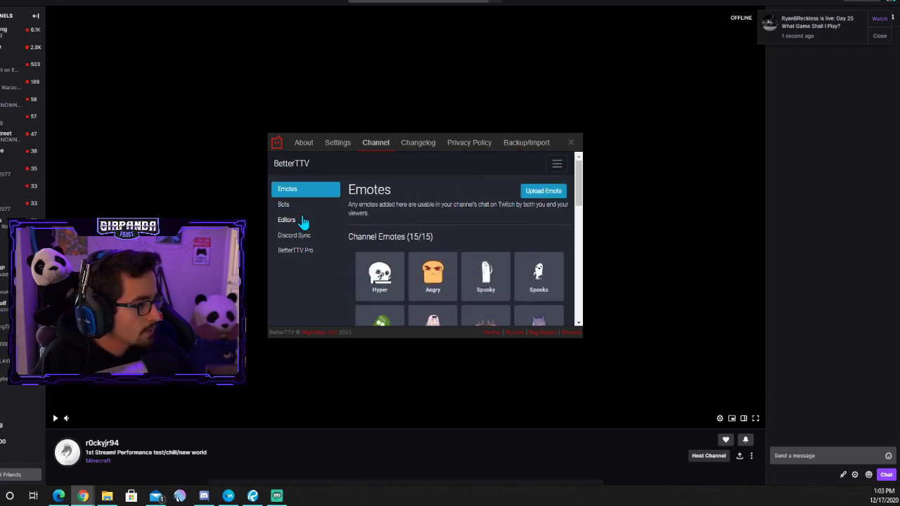
- Open the BetterTTV emote library and show its Trending Emotes list
left_click(556, 164)
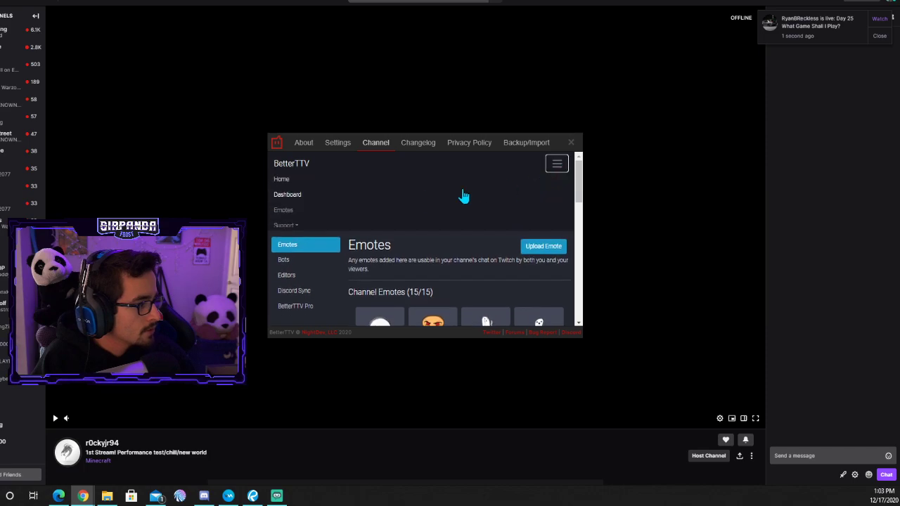
left_click(286, 216)
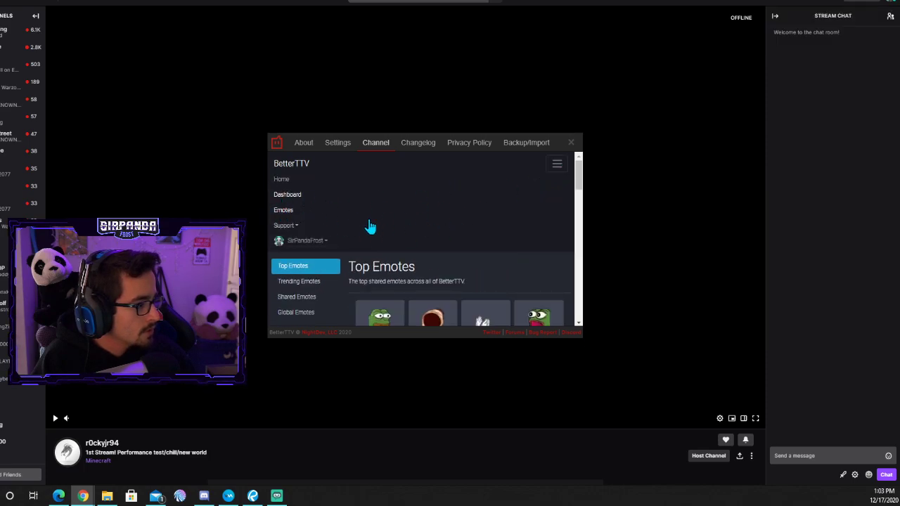
scroll(362, 224, "down", 2)
scroll(310, 228, "up", 1)
left_click(307, 235)
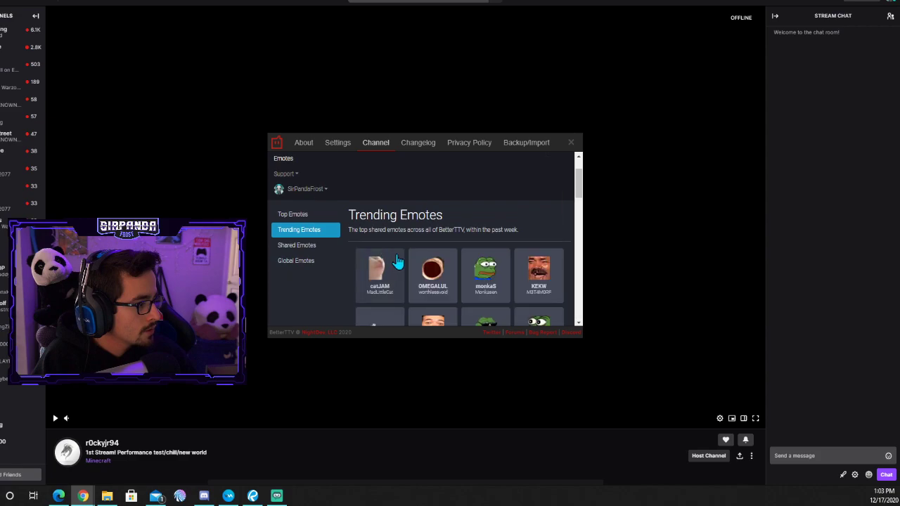
- Open the catJAM emote's details from the trending list and add the emote to the channel
scroll(398, 256, "down", 1)
left_click(396, 249)
scroll(394, 251, "down", 2)
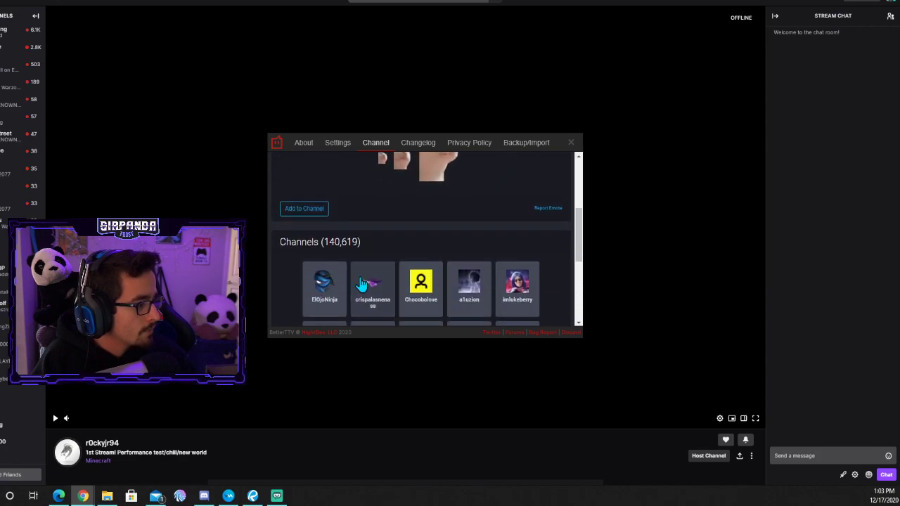
scroll(418, 238, "up", 3)
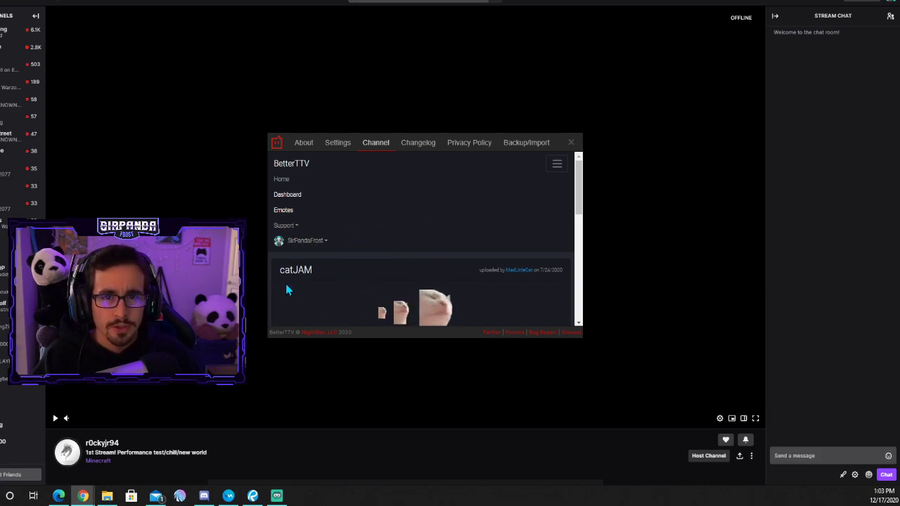
- Return to the channel's emote dashboard and check the Shared Emotes for catJAM
left_click(374, 146)
scroll(429, 211, "down", 10)
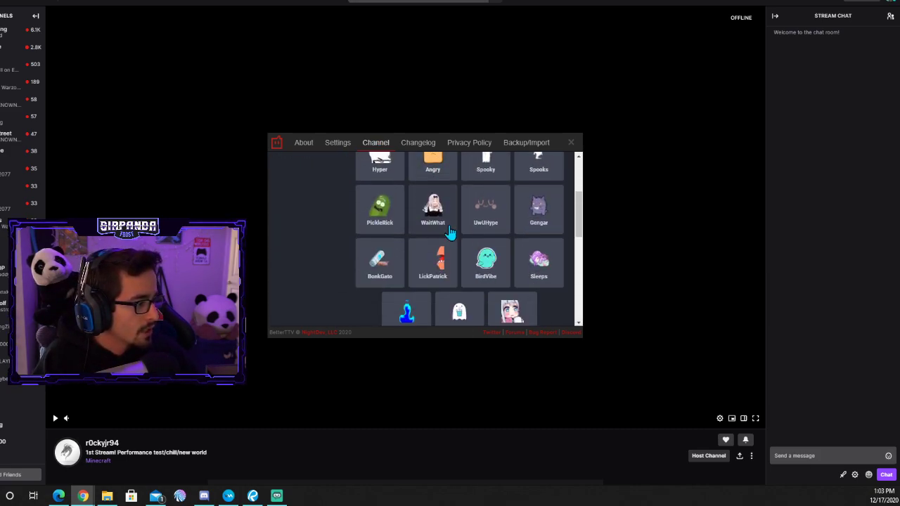
scroll(430, 232, "down", 3)
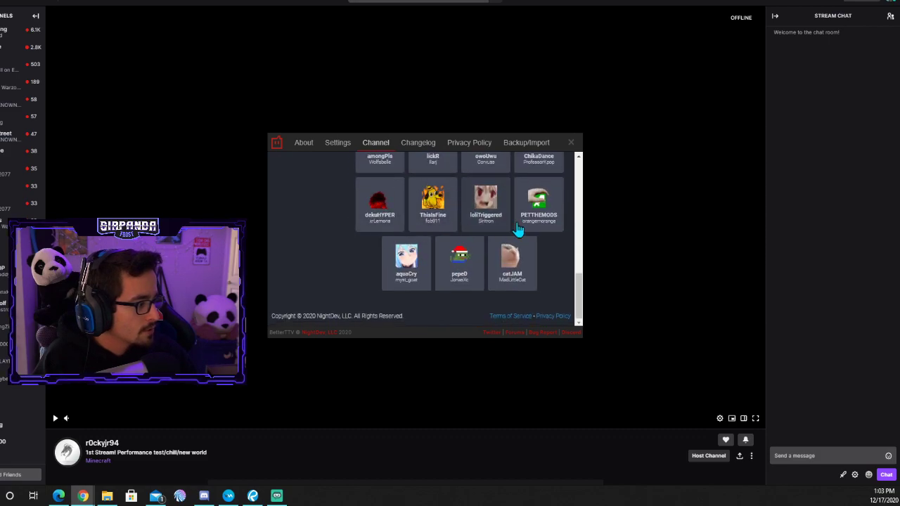
scroll(517, 221, "up", 5)
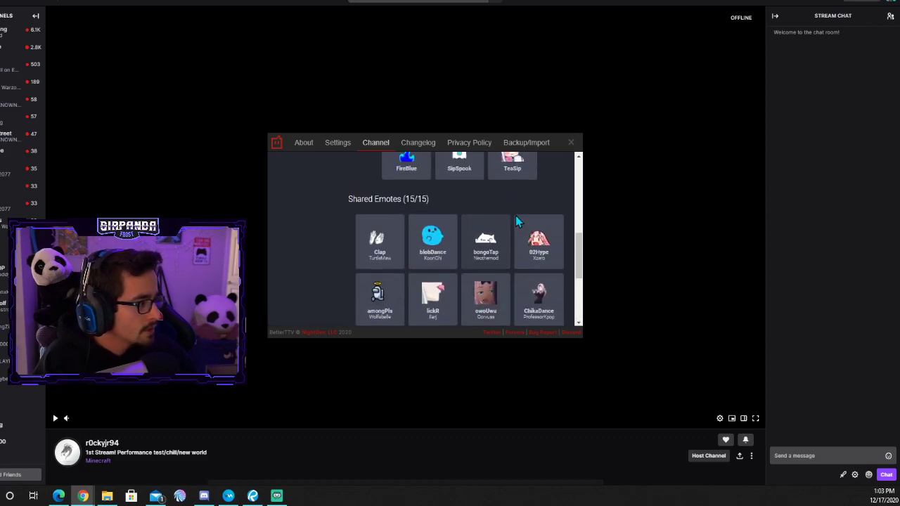
- Close the BetterTTV settings and examine the BetterTTV Channel Emotes in the chat's emote menu
left_click(570, 142)
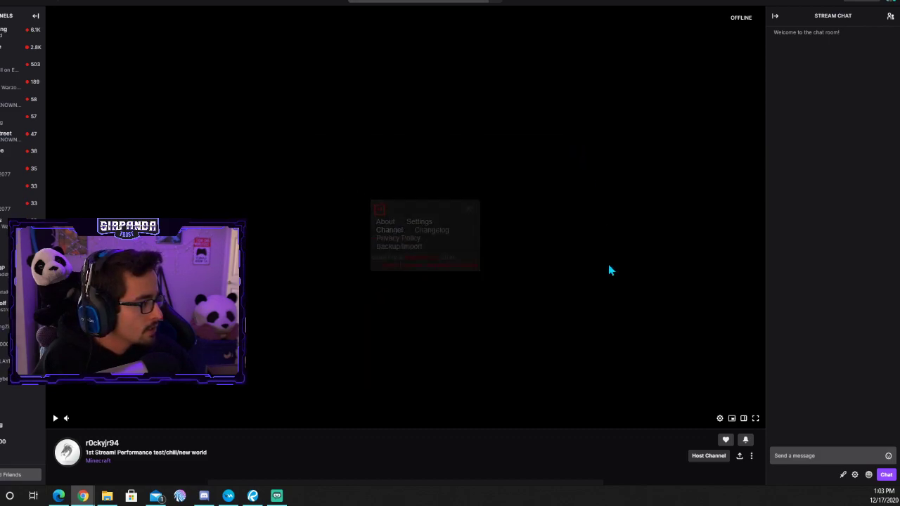
left_click(868, 475)
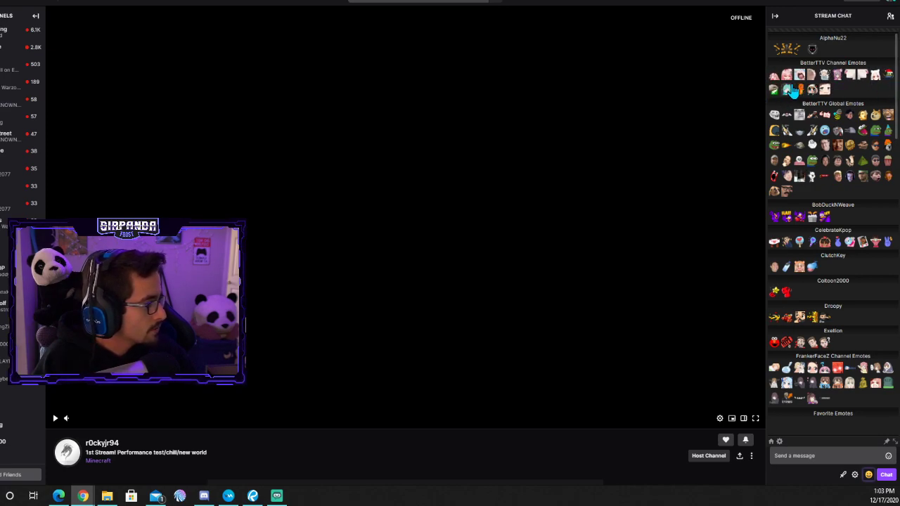
left_click(868, 477)
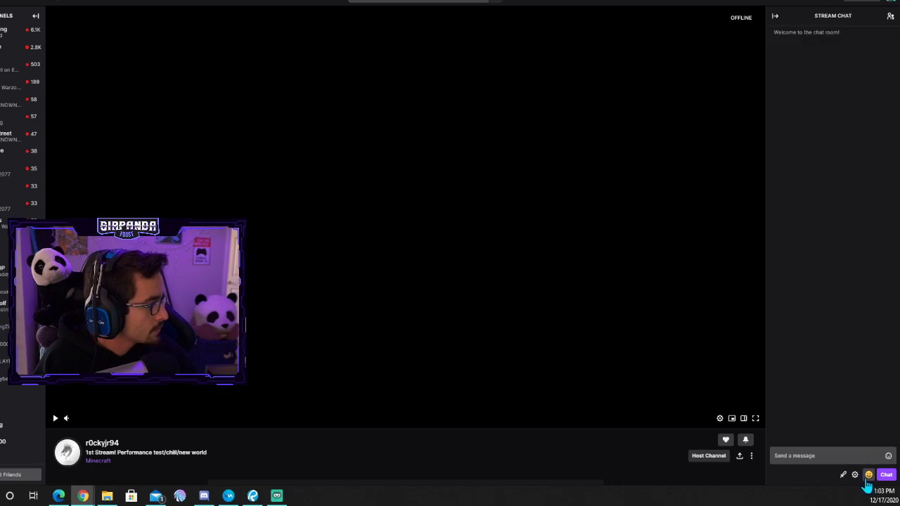
- Switch to the streamer's own channel and send the catJAM emote in its chat
left_click(889, 6)
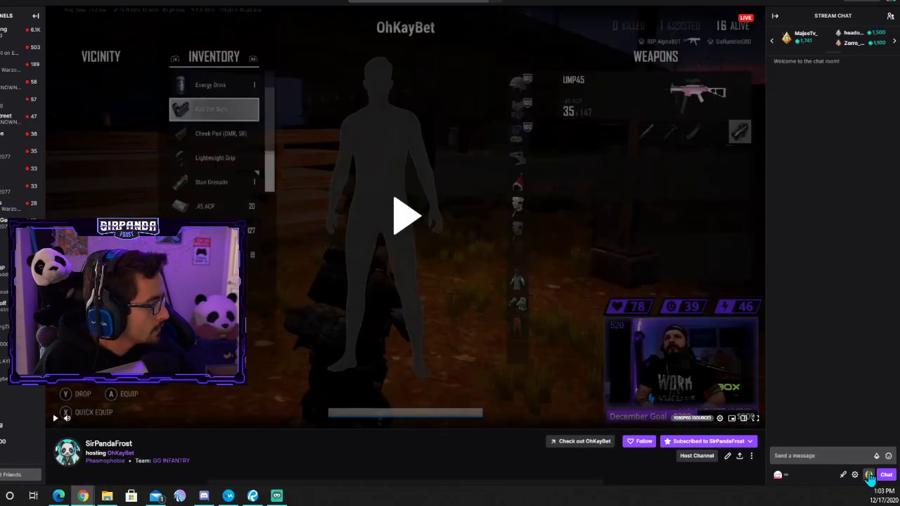
left_click(869, 475)
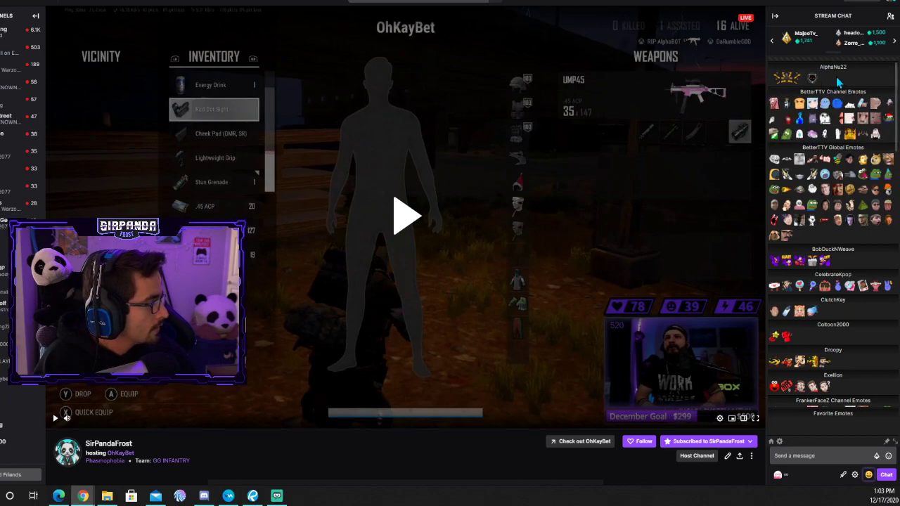
left_click(860, 114)
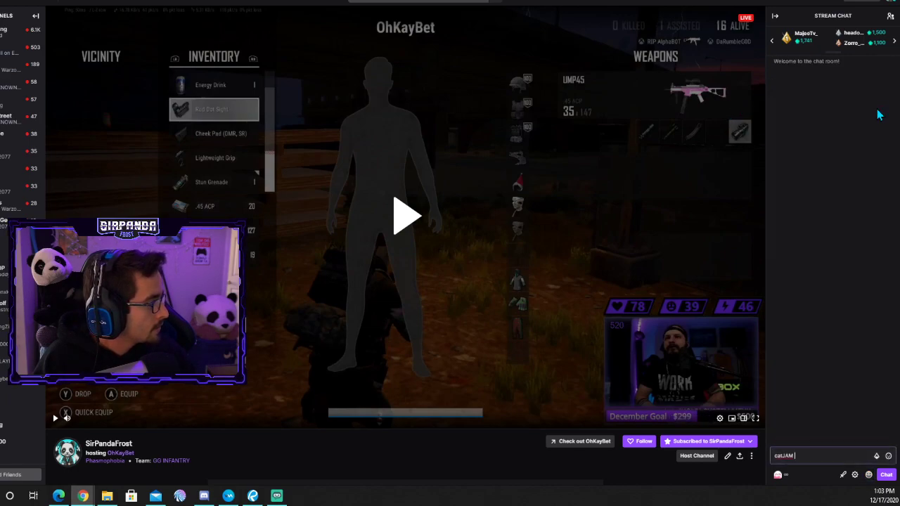
left_click(885, 475)
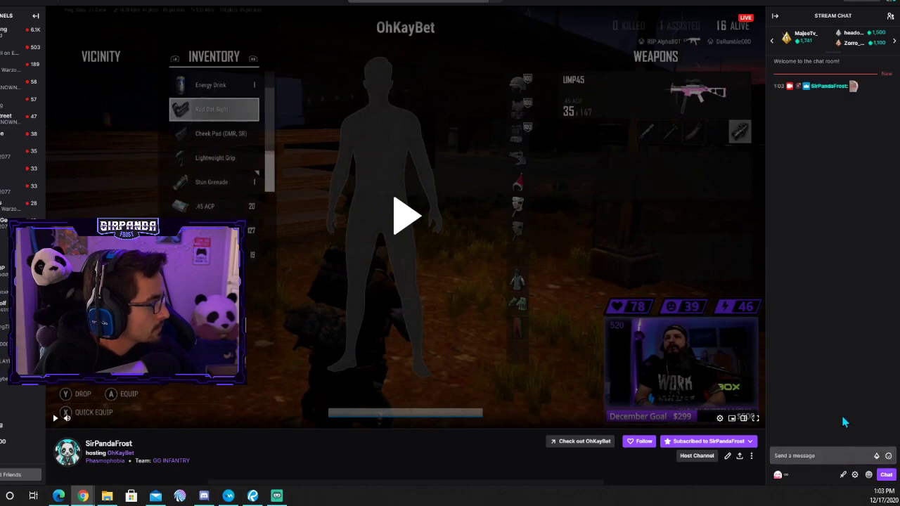
- Fill a chat message with many repeated catJAM emotes and send it
left_click(867, 476)
left_click(875, 111)
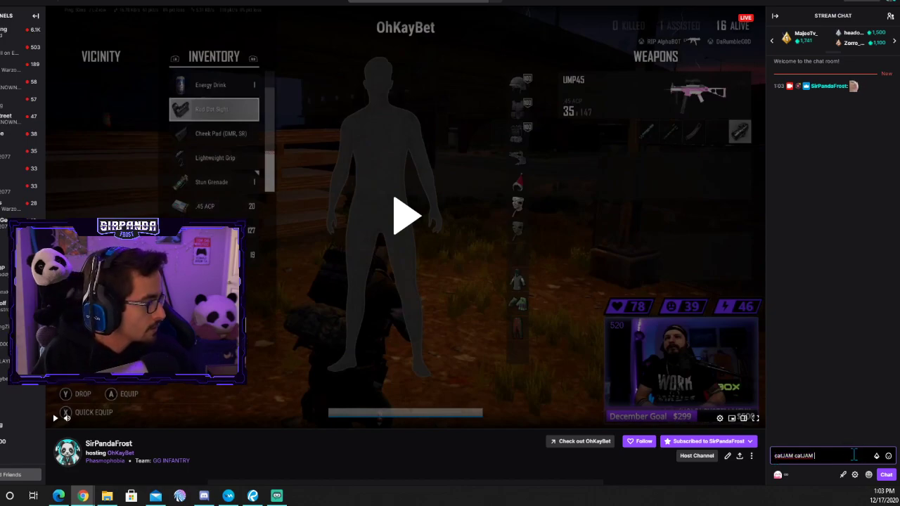
key("ctrl+v")
key("ctrl+v")
key("ctrl+v")
key("ctrl+v")
key("ctrl+v")
key("ctrl+v")
key("ctrl+v")
key("ctrl+v")
key("ctrl+v")
key("ctrl+v")
key("ctrl+v")
key("ctrl+v")
key("ctrl+v")
key("ctrl+v")
key("ctrl+v")
key("ctrl+v")
key("ctrl+v")
key("ctrl+v")
key("ctrl+v")
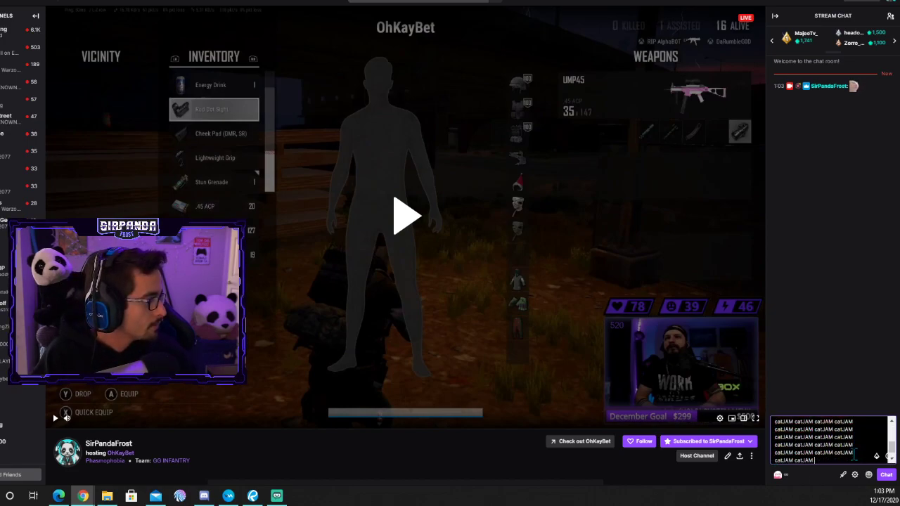
key("Return")
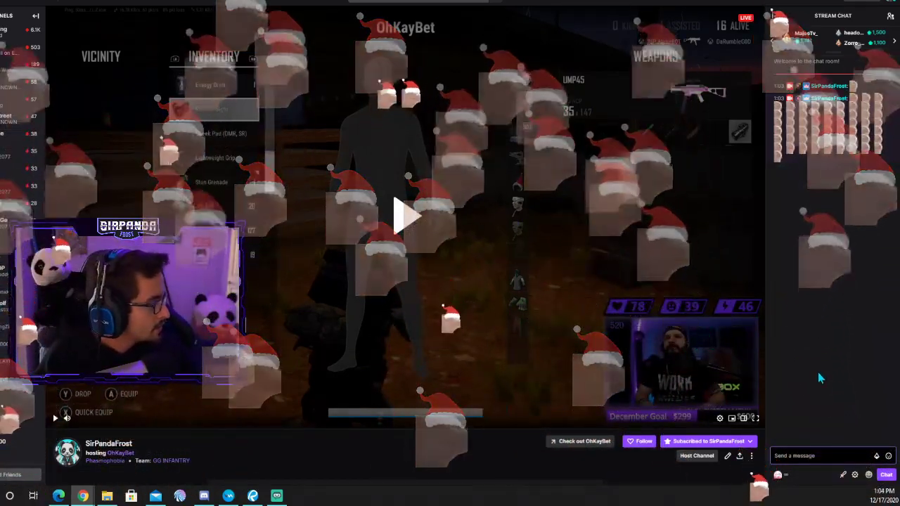
- Browse the chat's emote menu and send the BAKA emote from the FrankerFaceZ Channel Emotes
left_click(868, 475)
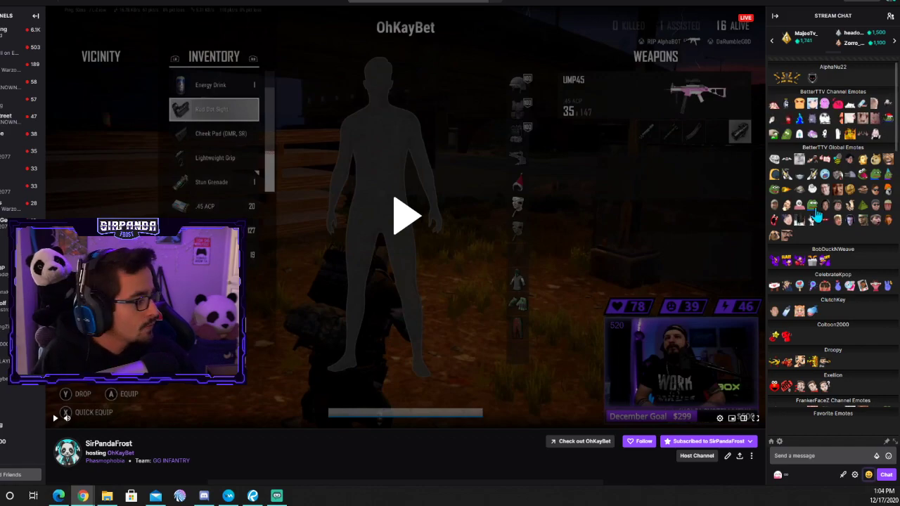
scroll(792, 181, "down", 8)
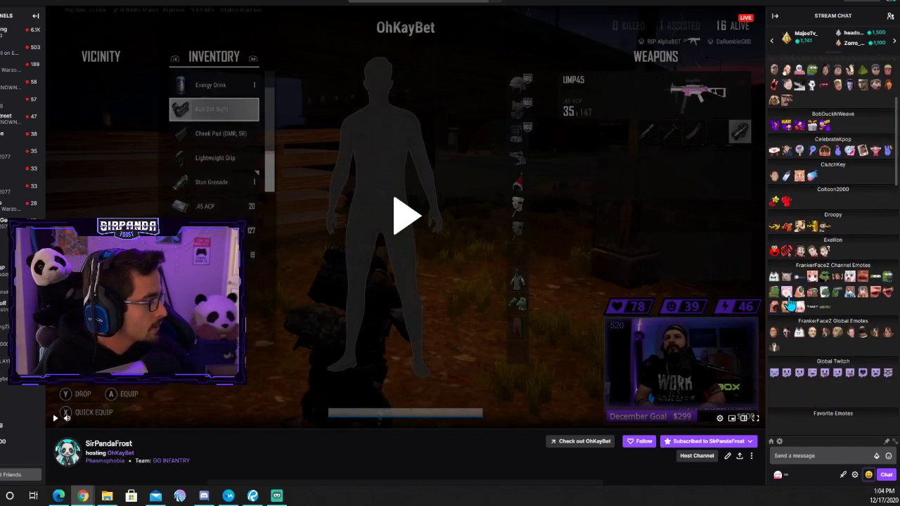
scroll(828, 340, "up", 5)
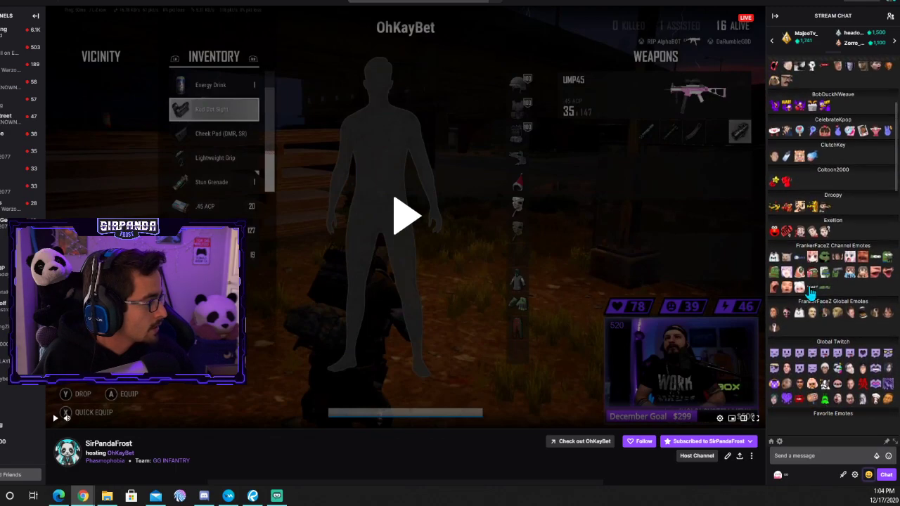
scroll(849, 274, "up", 2)
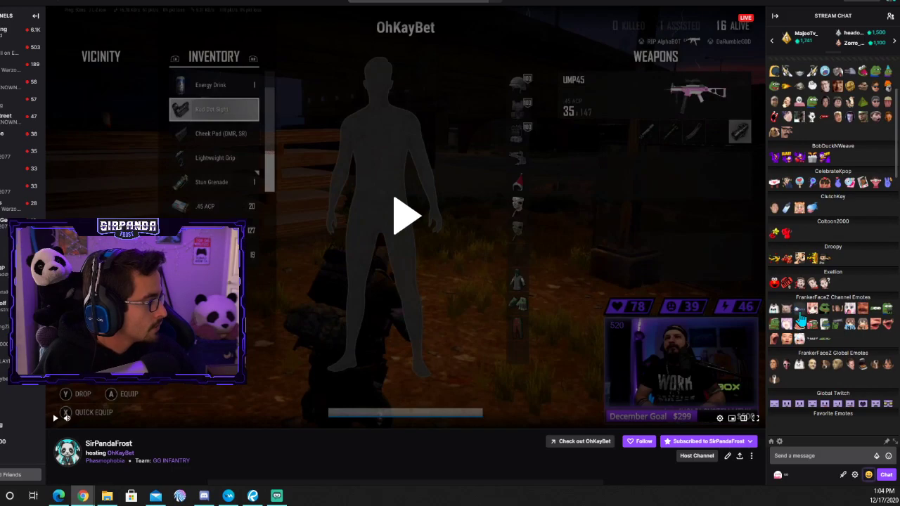
left_click(800, 320)
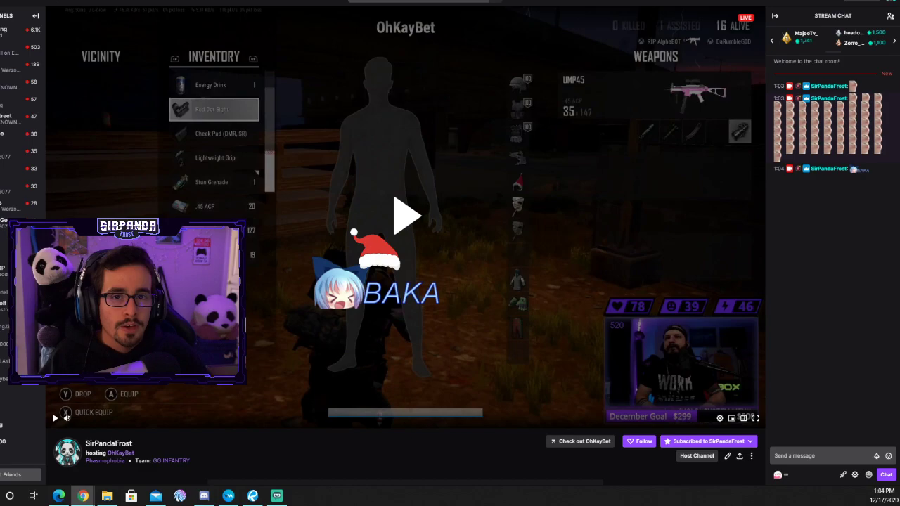
- Switch to Streamlabs OBS to reach the recording's scene list
left_click(277, 496)
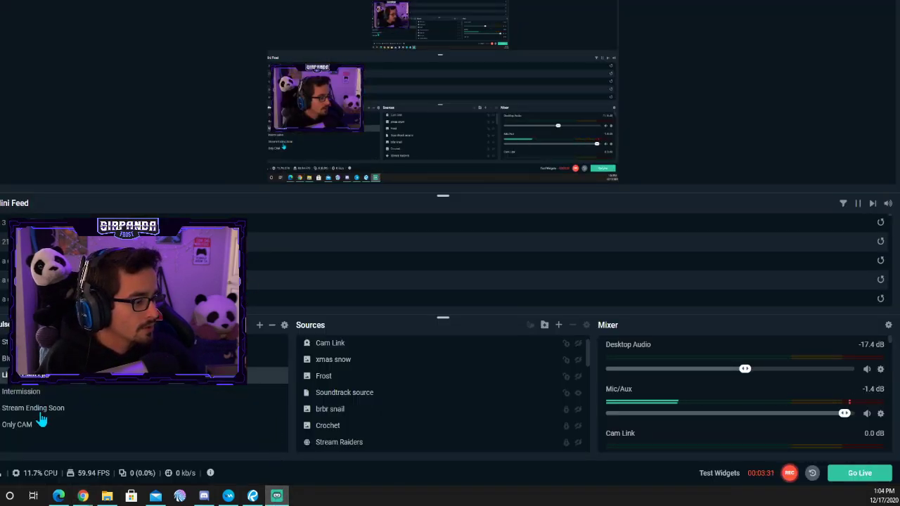